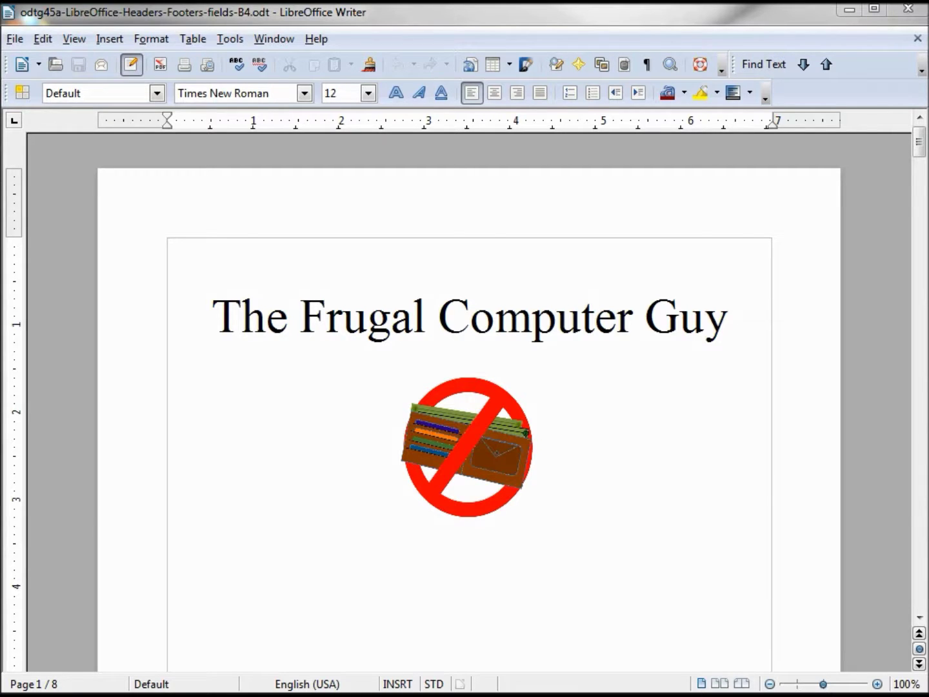
# Add a default header to the pages and type 'Page' in it
pyautogui.click(108, 40)
pyautogui.moveTo(146, 200)
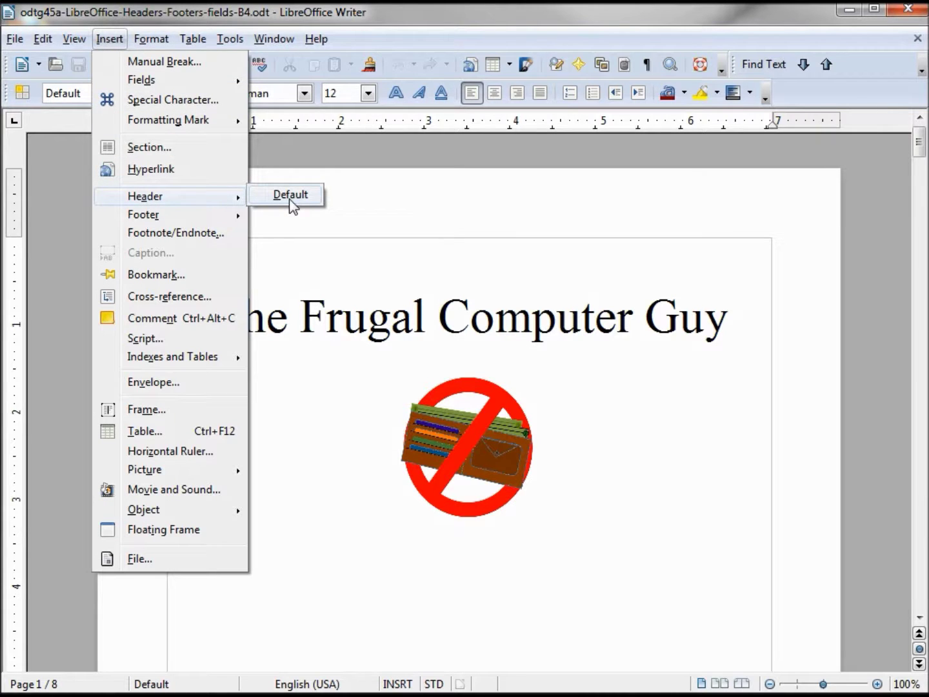
pyautogui.click(289, 199)
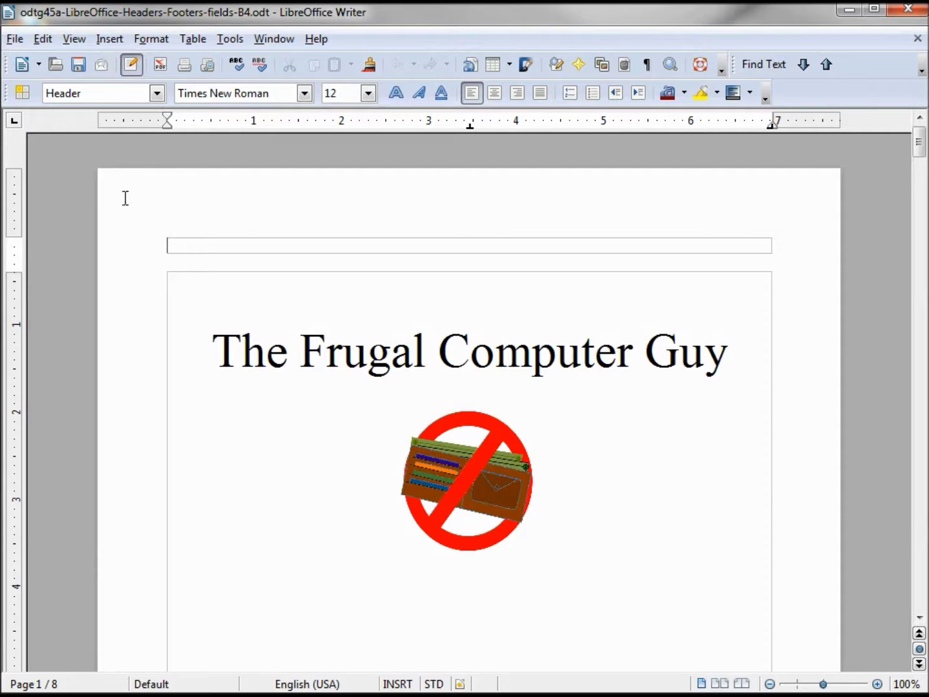
pyautogui.write('Page')
# Complete the header as 'Page 1 of 8' with page-number and page-count fields, centered
pyautogui.click(114, 37)
pyautogui.moveTo(140, 82)
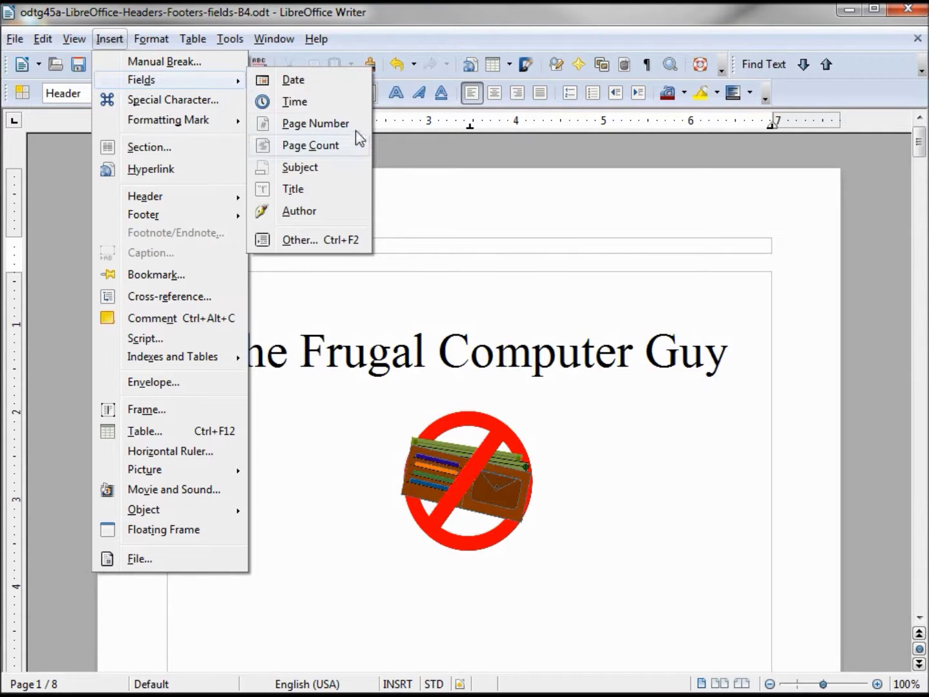
pyautogui.click(336, 122)
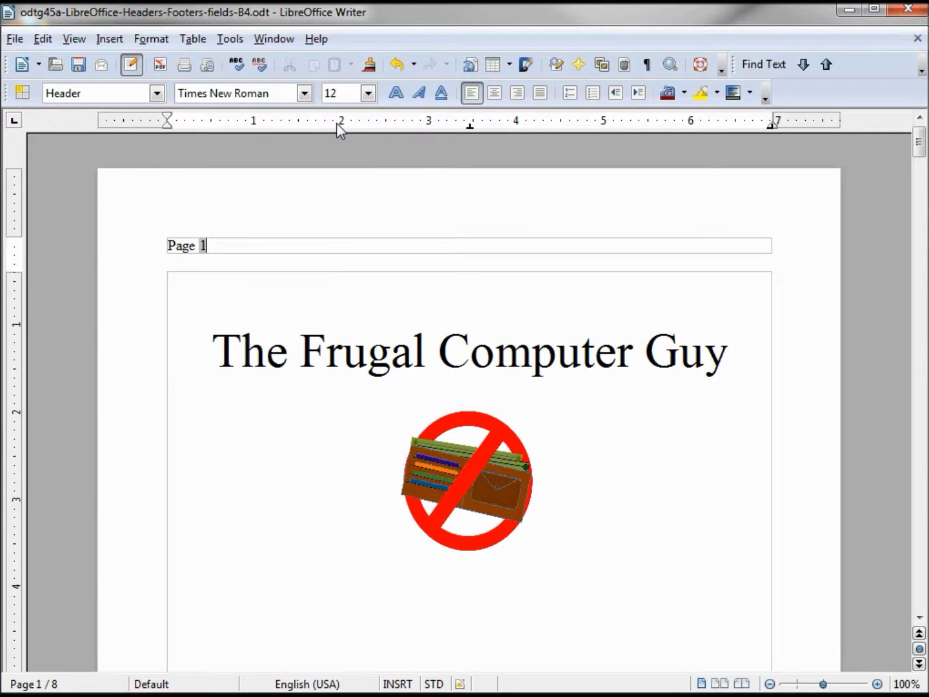
pyautogui.write('of')
pyautogui.click(103, 41)
pyautogui.moveTo(137, 82)
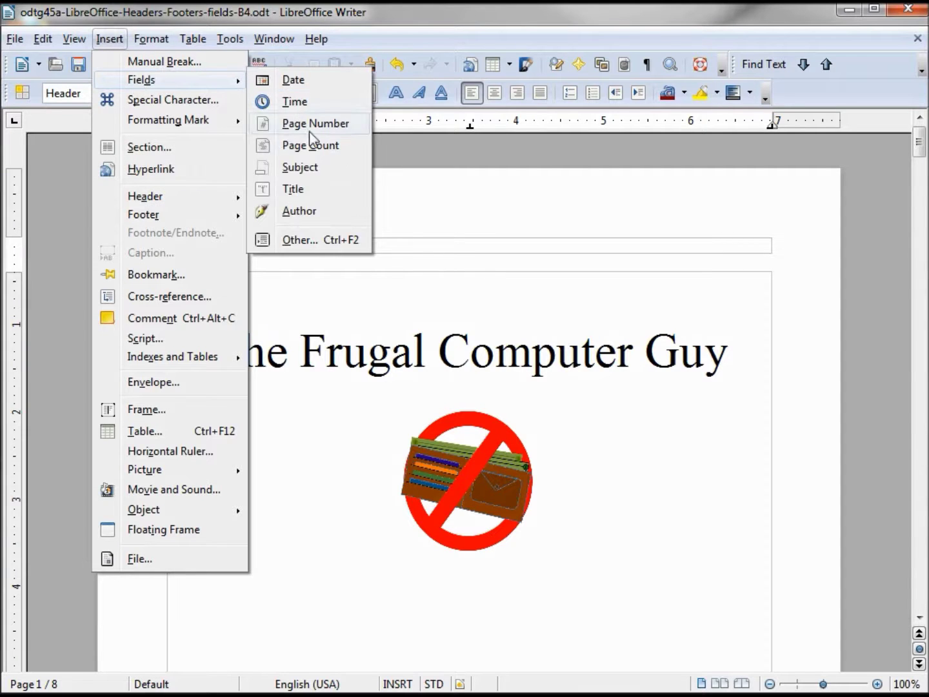
pyautogui.click(318, 148)
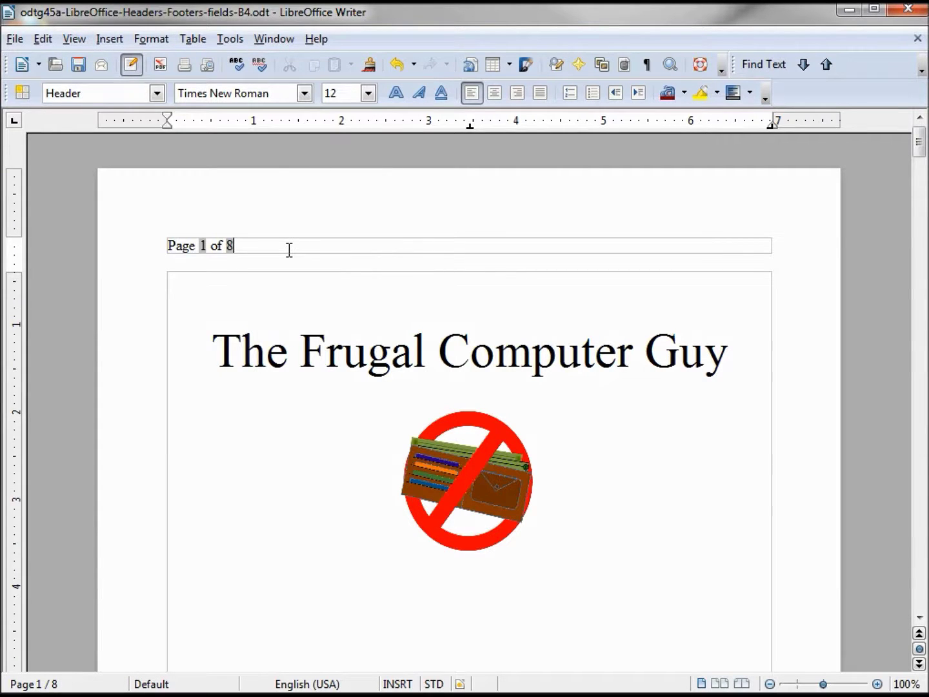
pyautogui.click(496, 93)
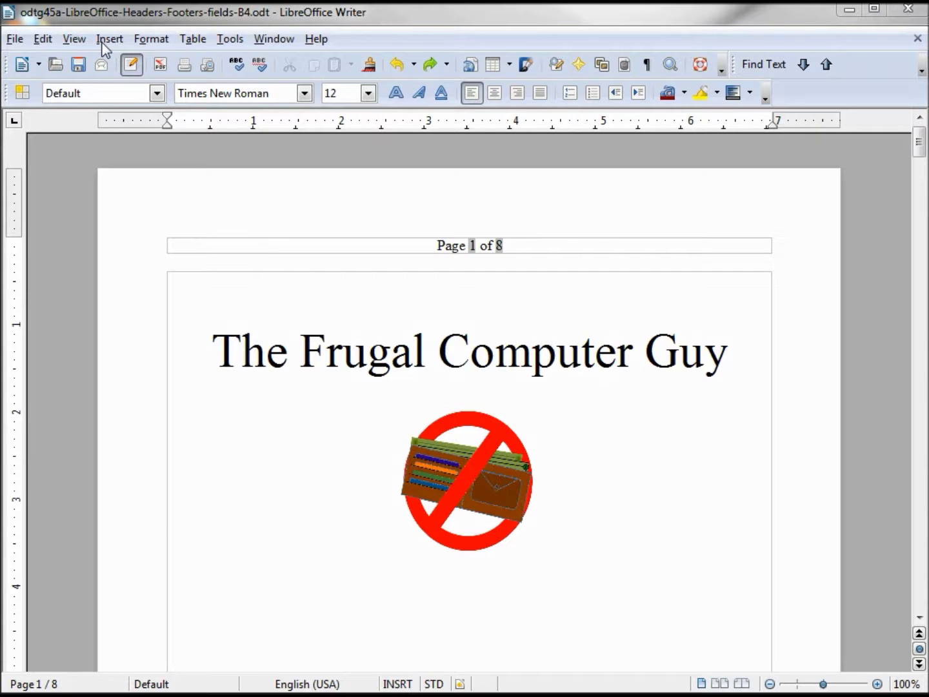
pyautogui.click(107, 40)
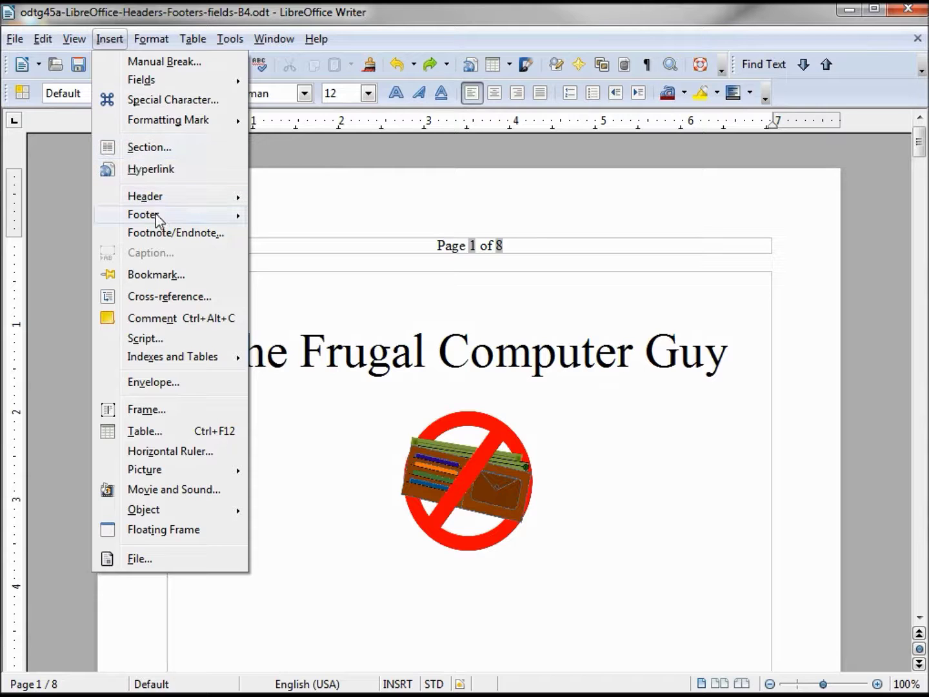
# Add the default footer to every page of the document
pyautogui.moveTo(156, 218)
pyautogui.click(286, 215)
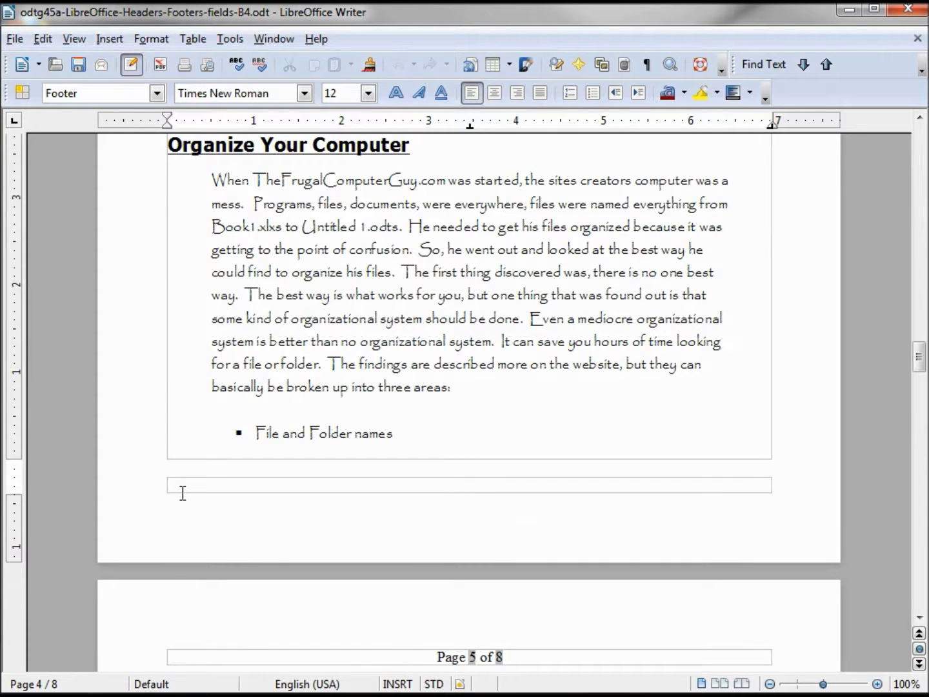
pyautogui.click(110, 39)
pyautogui.moveTo(191, 78)
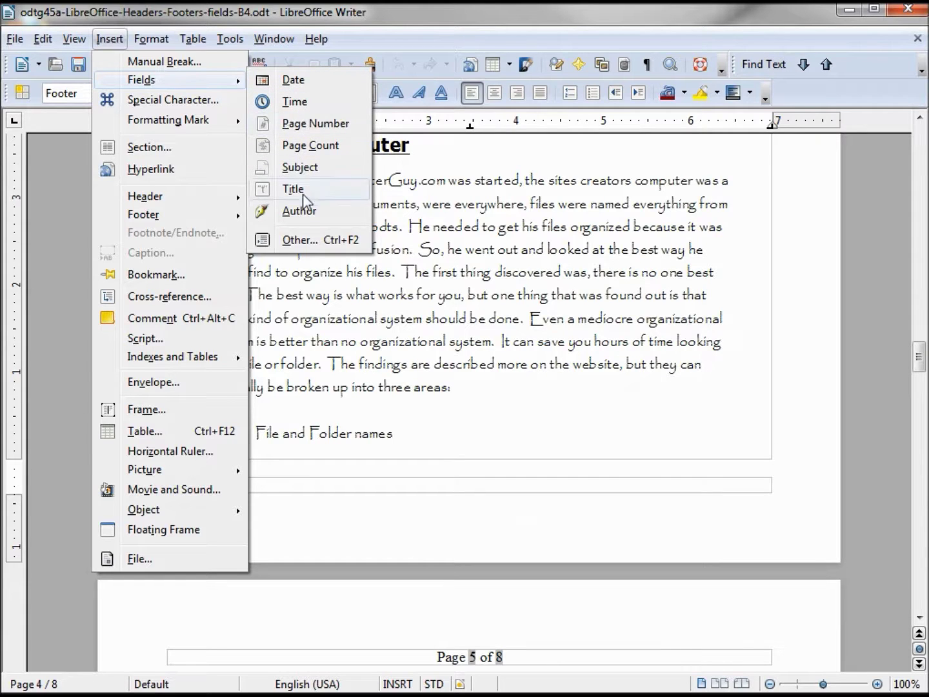
# Insert a File name field in Path/File name format into the footer
pyautogui.click(307, 244)
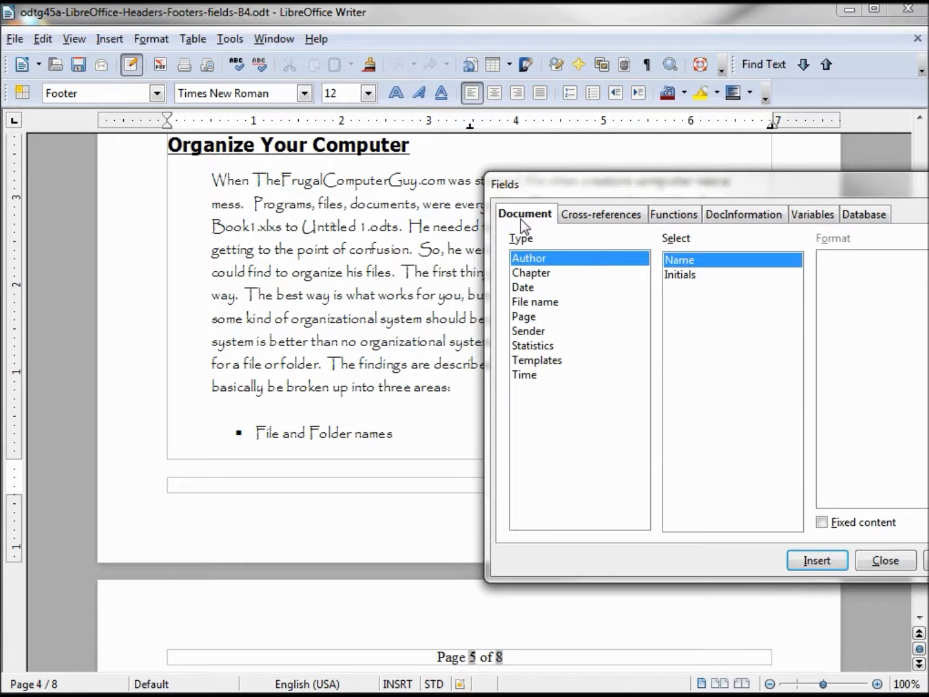
pyautogui.click(526, 303)
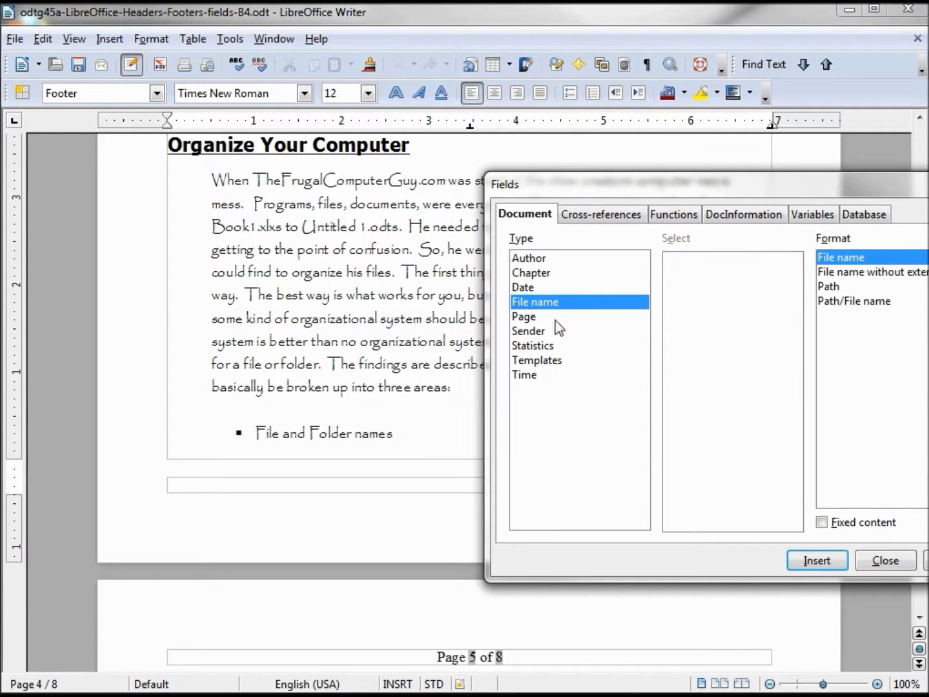
pyautogui.click(832, 302)
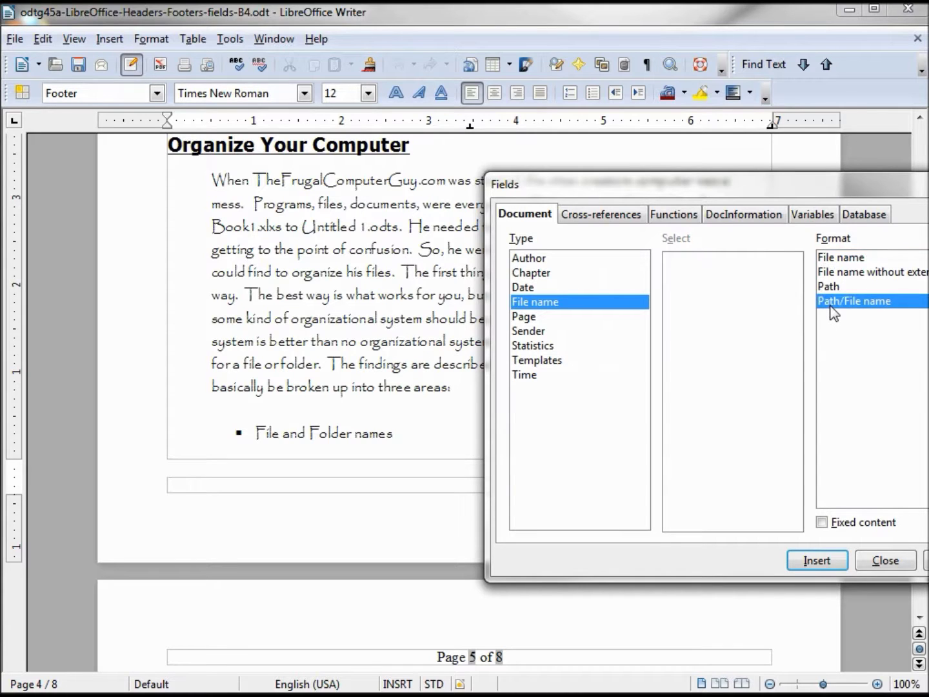
pyautogui.click(817, 561)
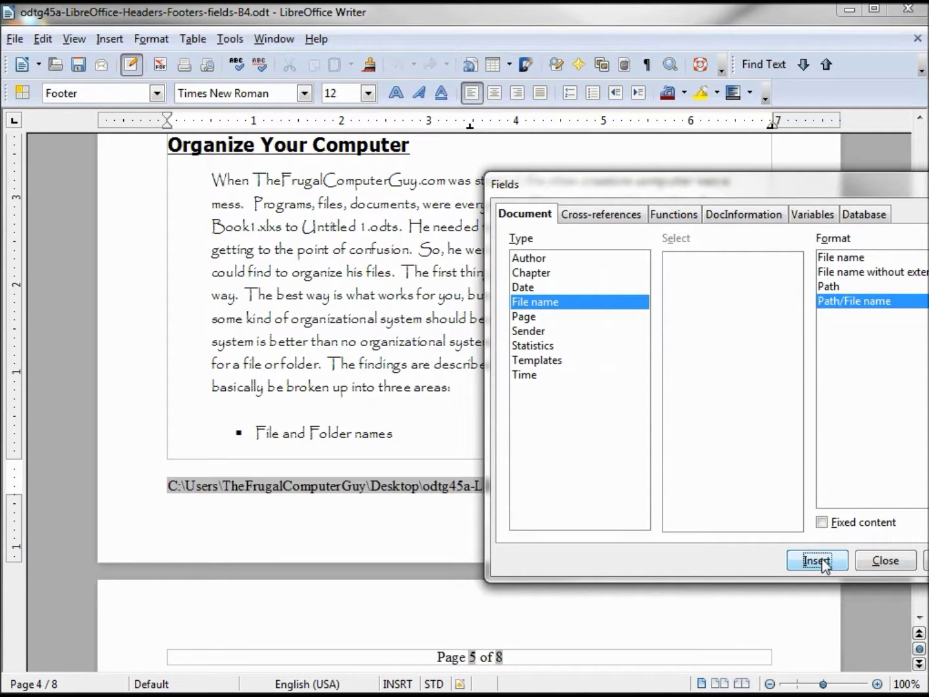
pyautogui.click(886, 560)
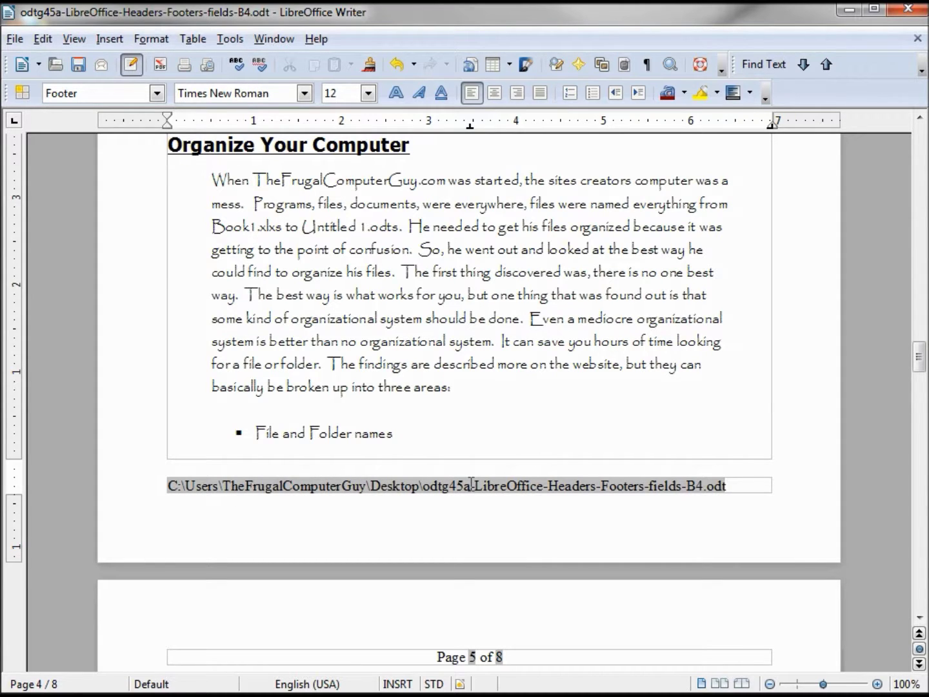
# Insert a fixed date in 'Friday, December 31, 1999' format below the title-page logo
pyautogui.moveTo(921, 357); pyautogui.dragTo(922, 157)
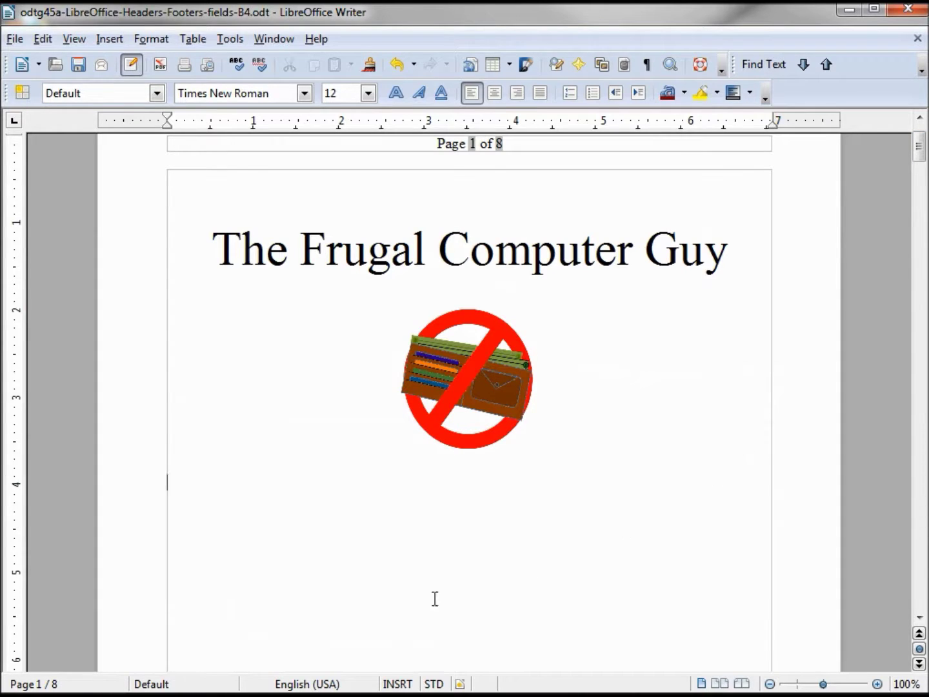
pyautogui.click(109, 40)
pyautogui.moveTo(134, 80)
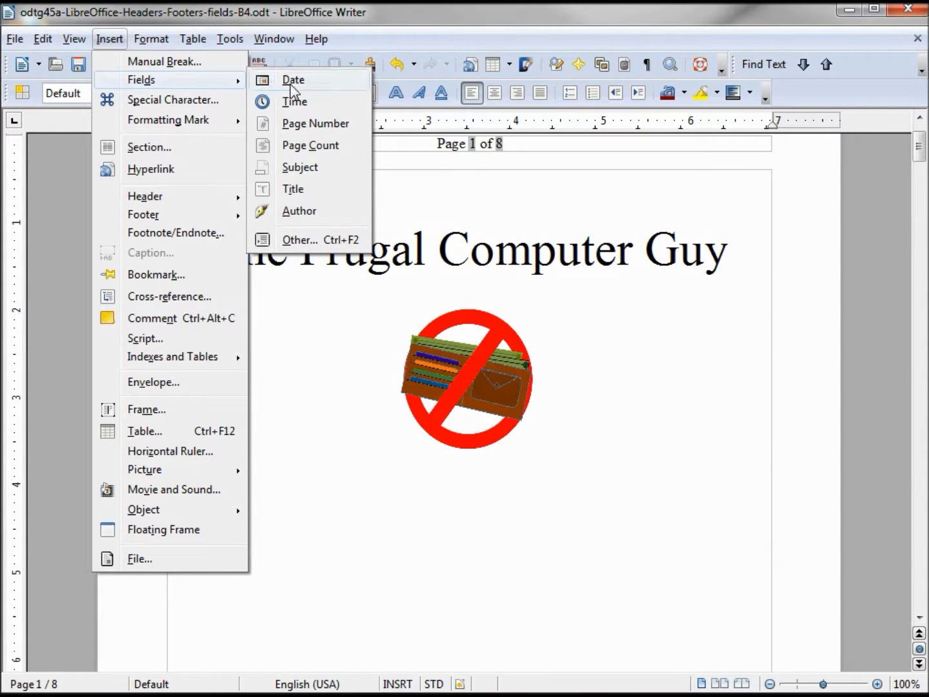
pyautogui.click(304, 240)
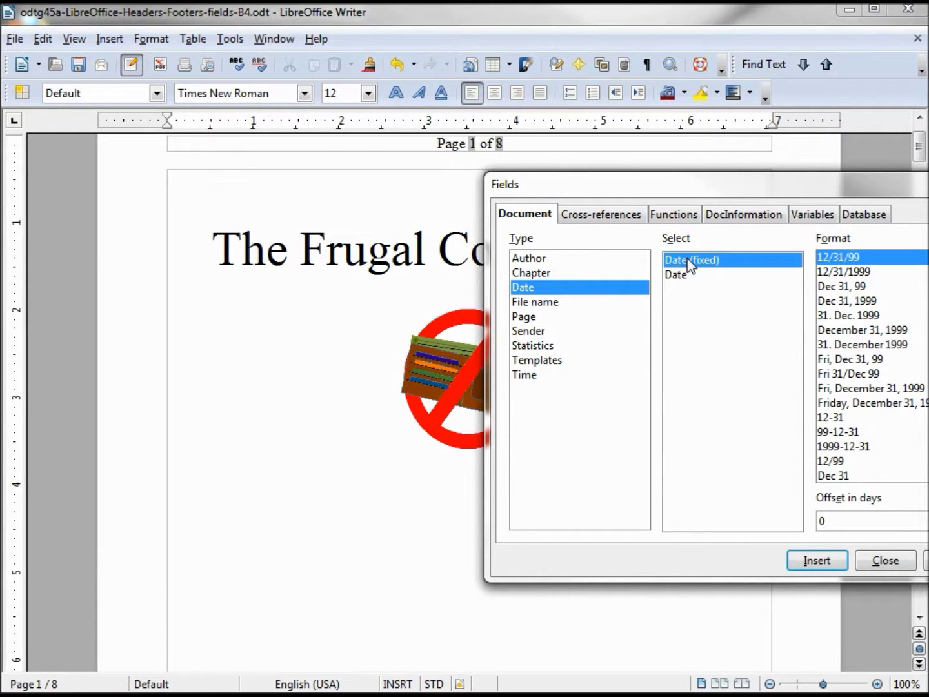
pyautogui.click(889, 403)
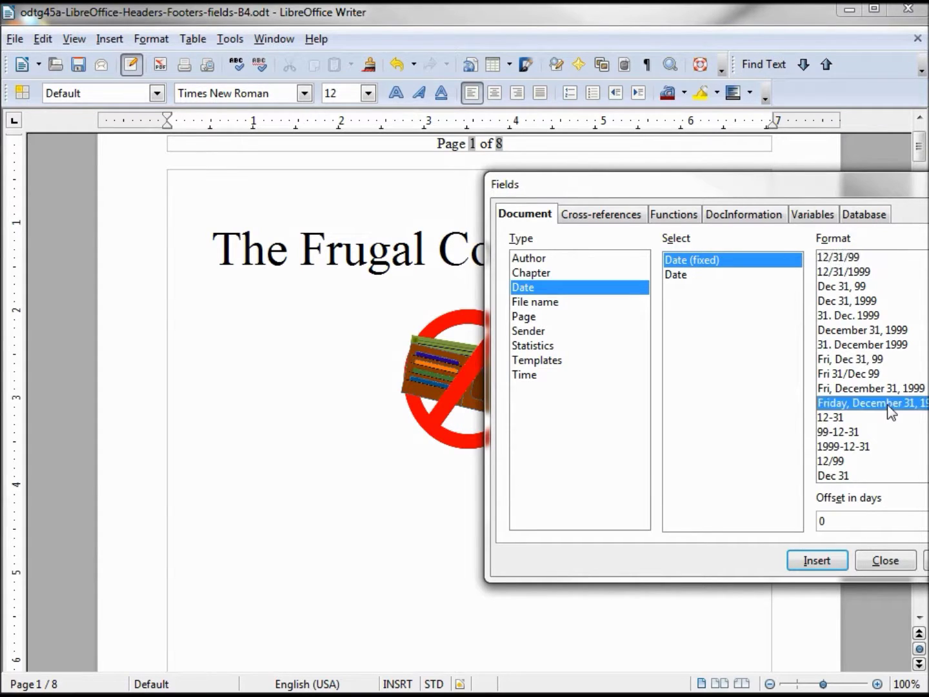
pyautogui.click(816, 561)
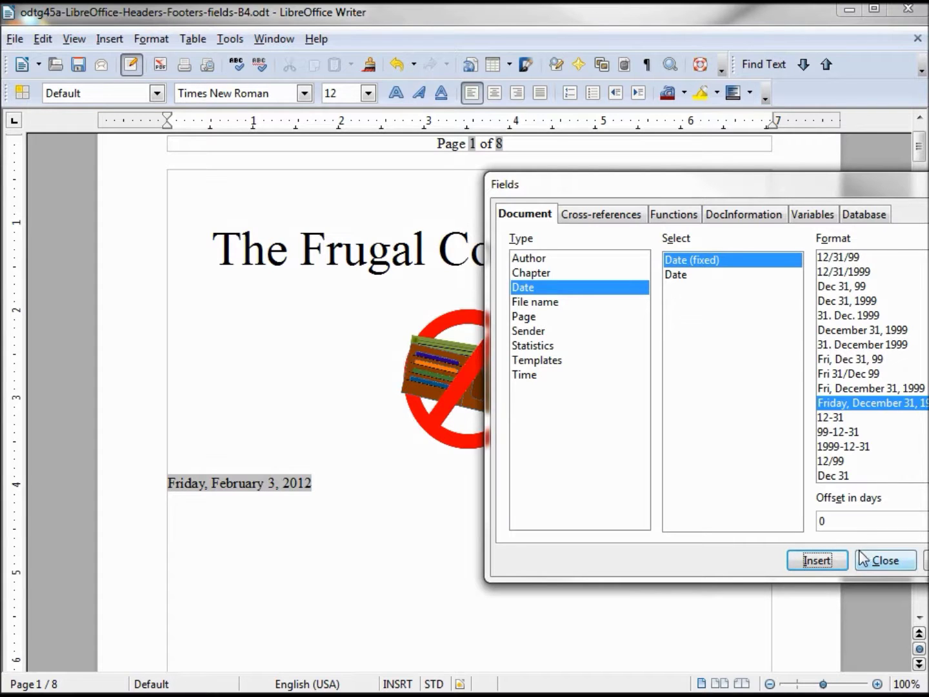
# Type the label '(Fixed)' after the fixed date and start a new line
pyautogui.click(349, 488)
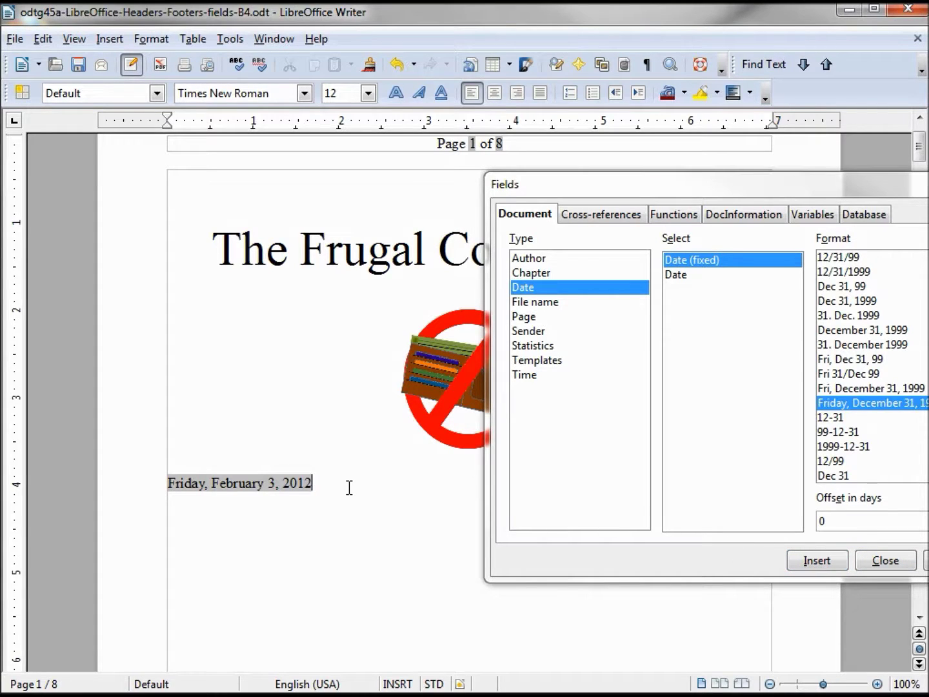
pyautogui.write('(Fixed)')
pyautogui.press('Return')
pyautogui.click(675, 275)
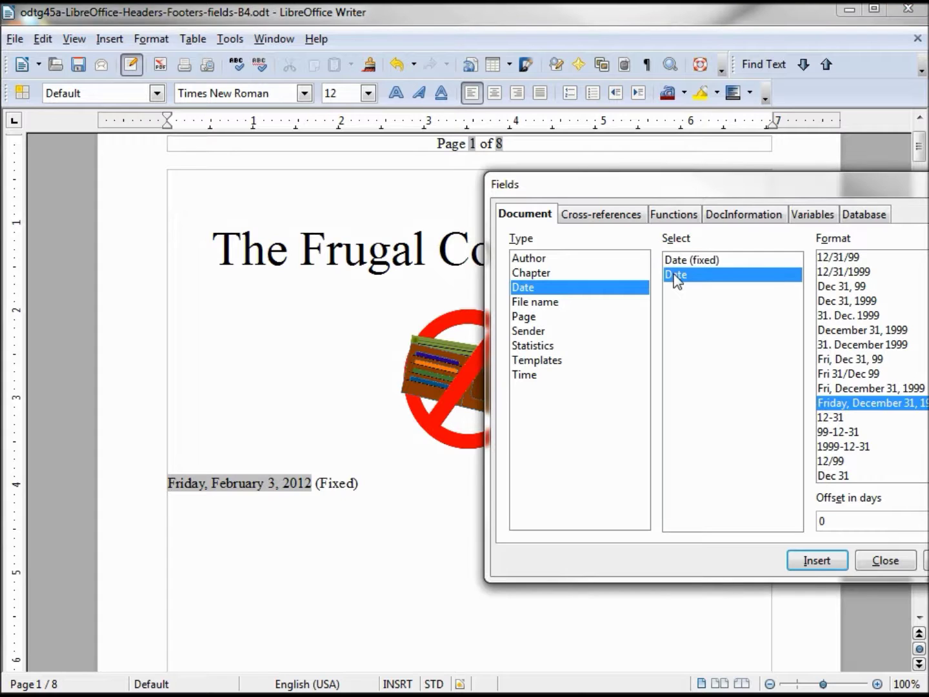
# Insert an updating long-format Date field on the new line, add a blank line, and close Fields
pyautogui.click(817, 561)
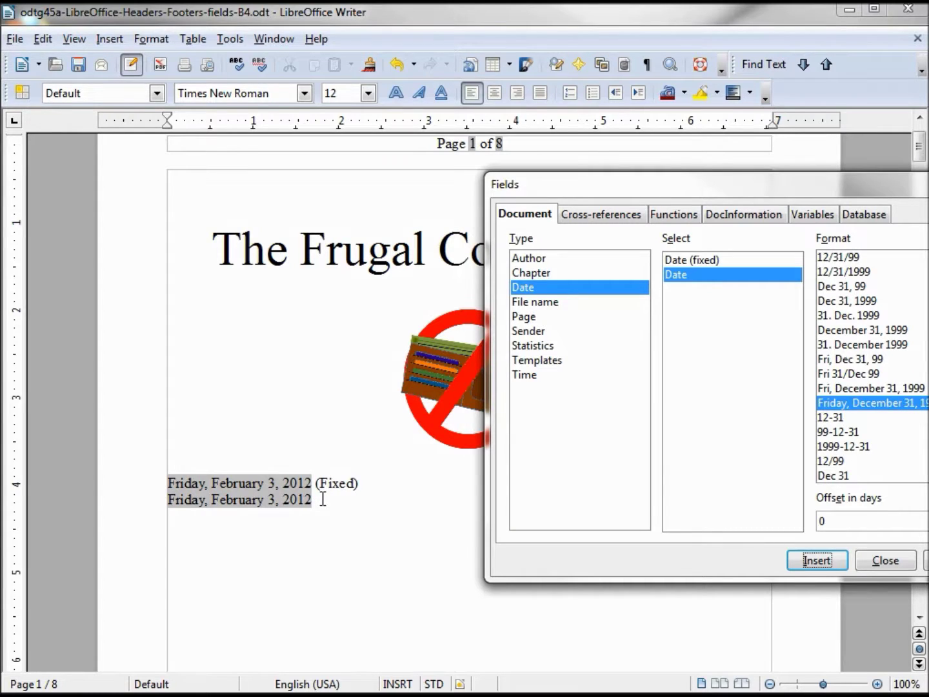
pyautogui.click(323, 499)
pyautogui.press('Return')
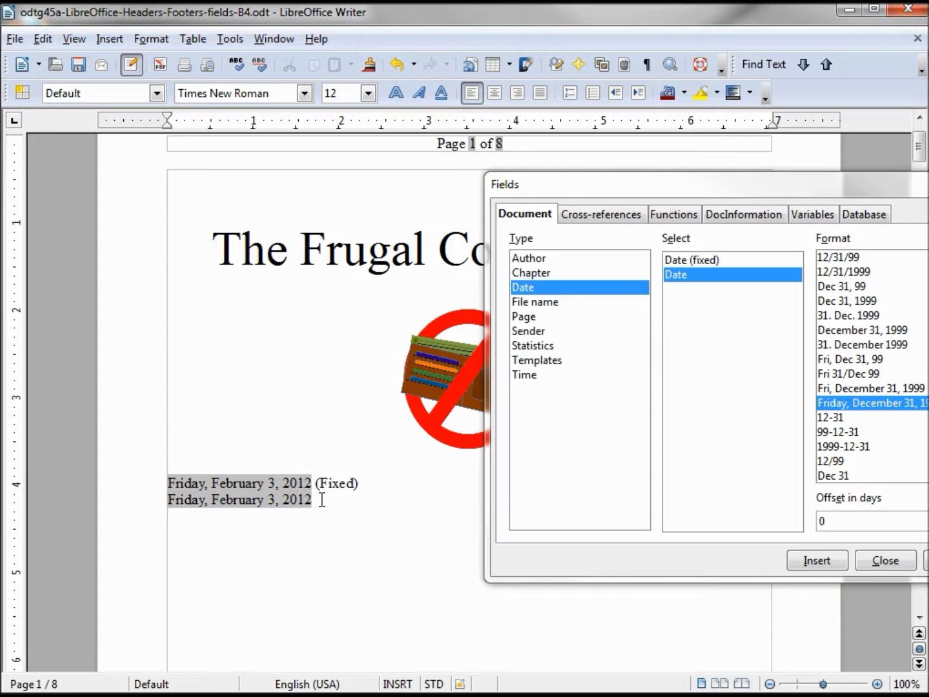
pyautogui.click(885, 561)
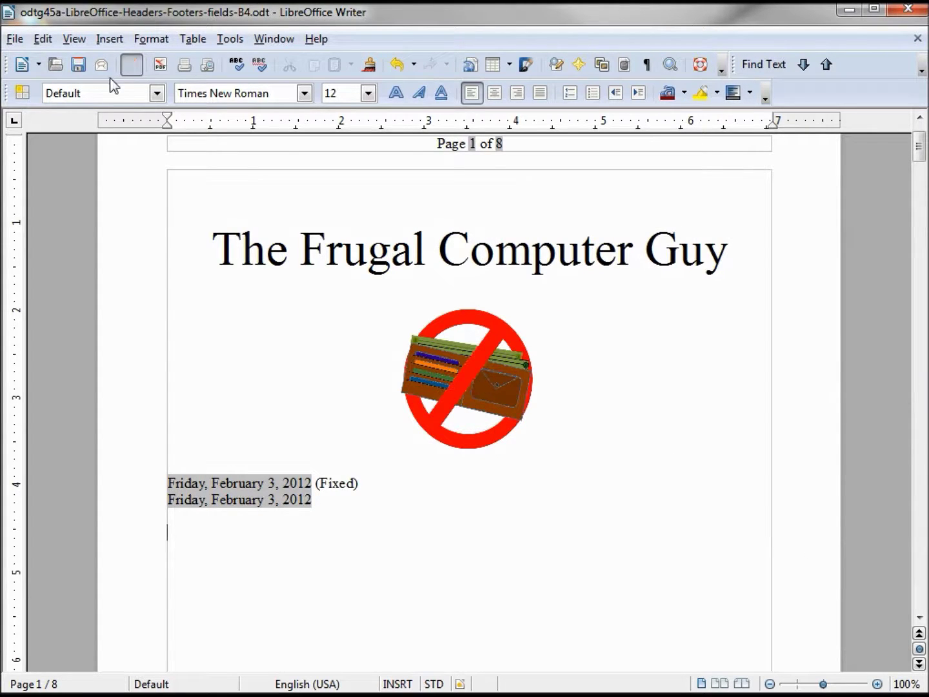
# Quick-insert the short date 02/03/12, then turn on Field Names to show fields by name
pyautogui.click(109, 39)
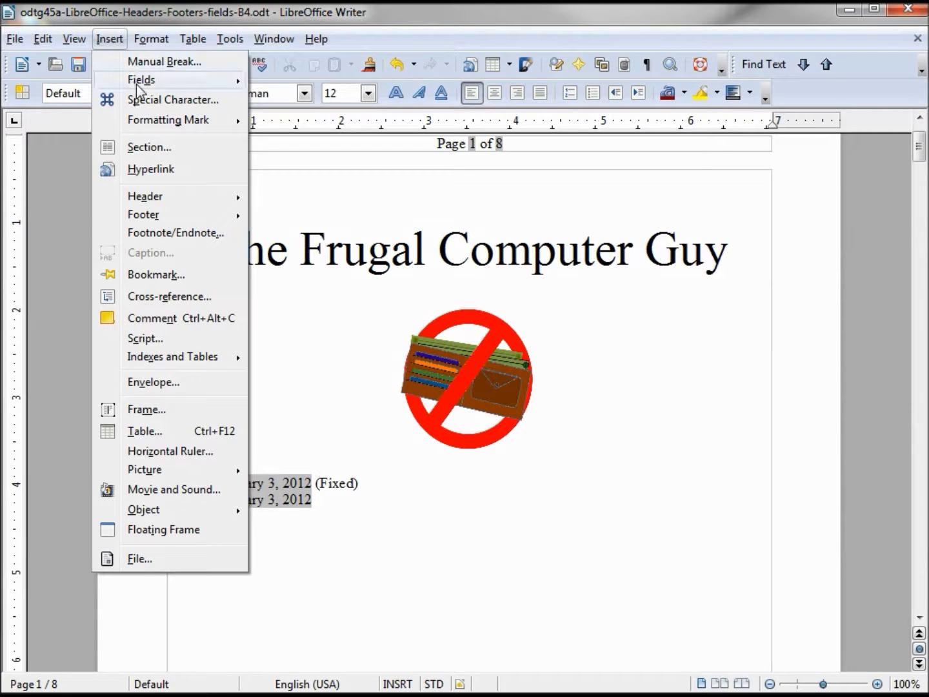
pyautogui.moveTo(137, 84)
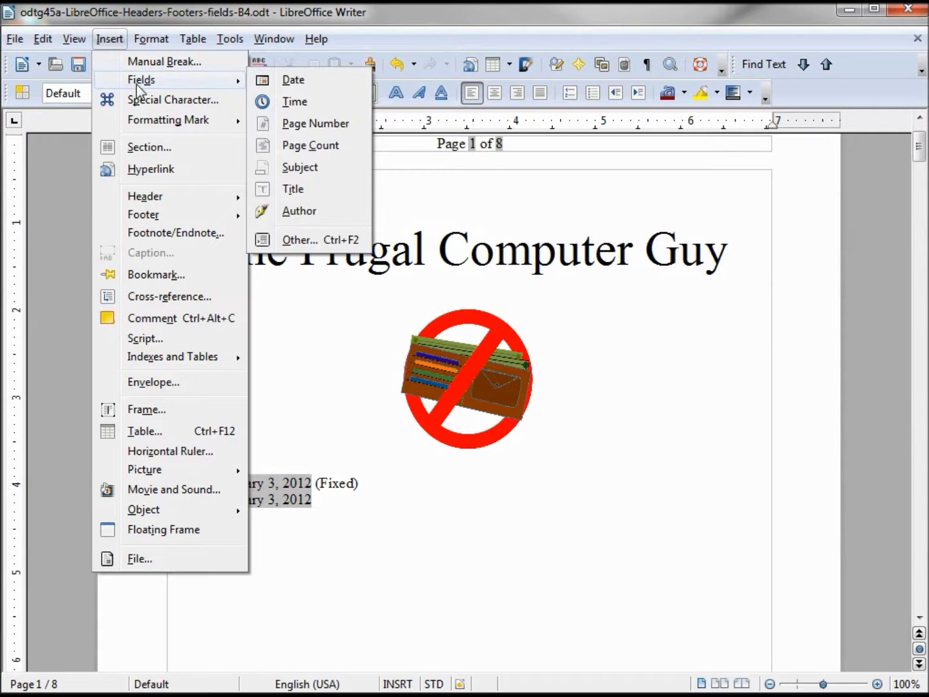
pyautogui.click(310, 84)
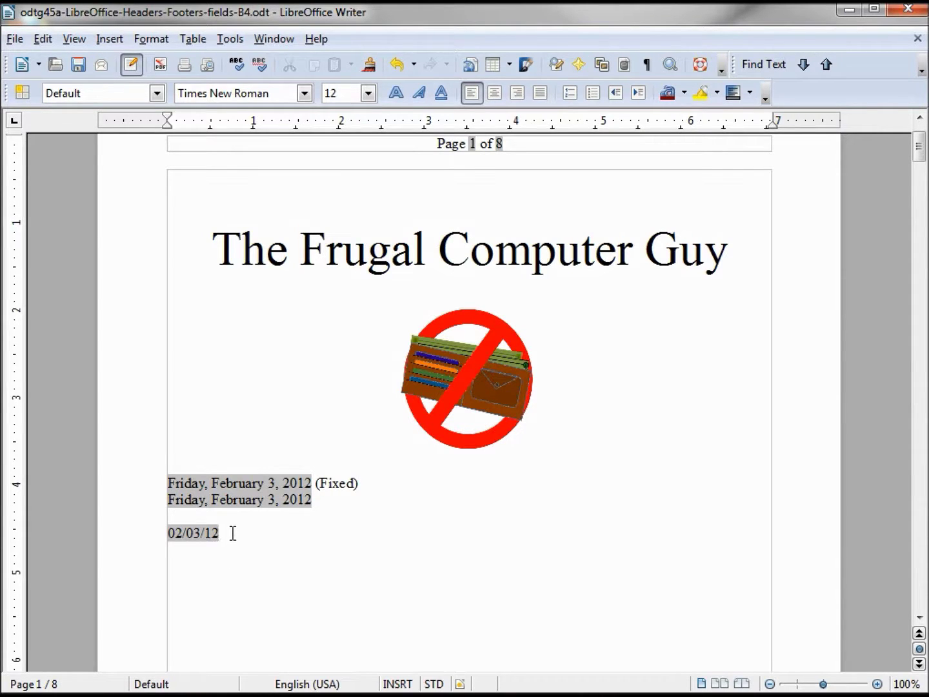
pyautogui.click(71, 40)
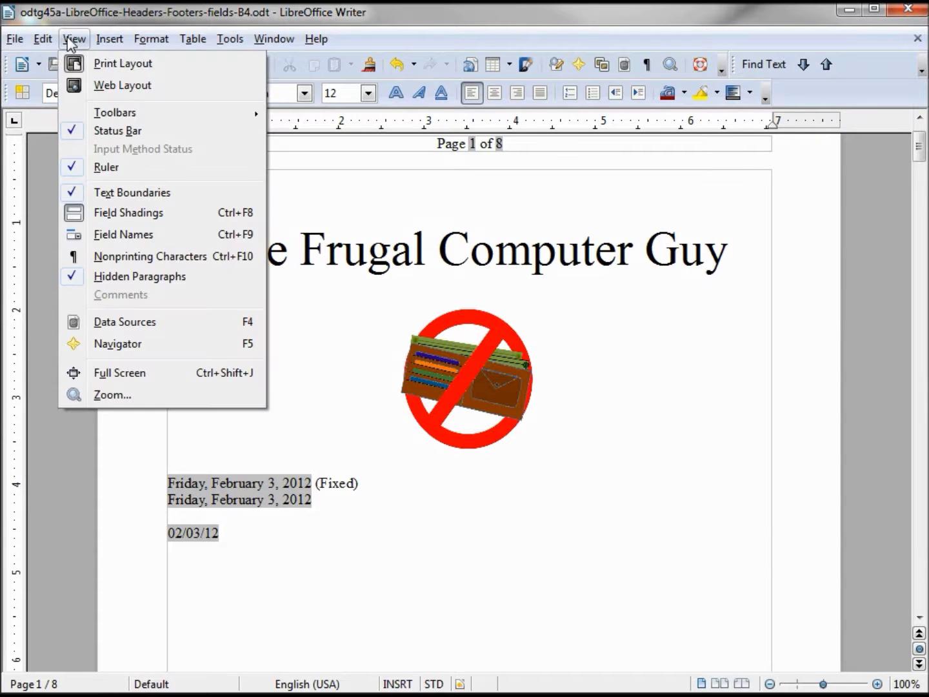
pyautogui.click(136, 236)
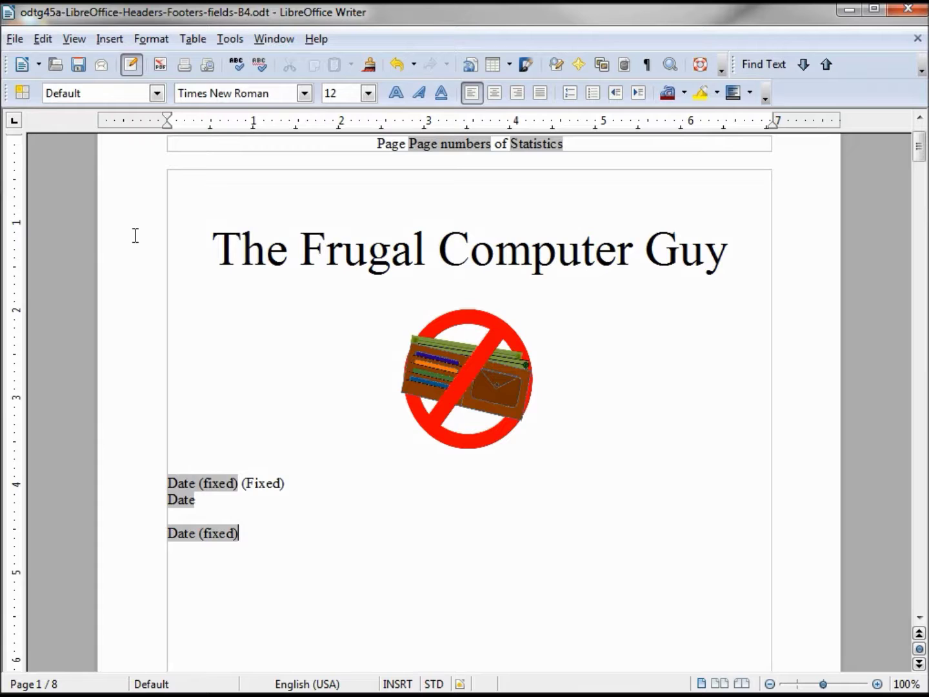